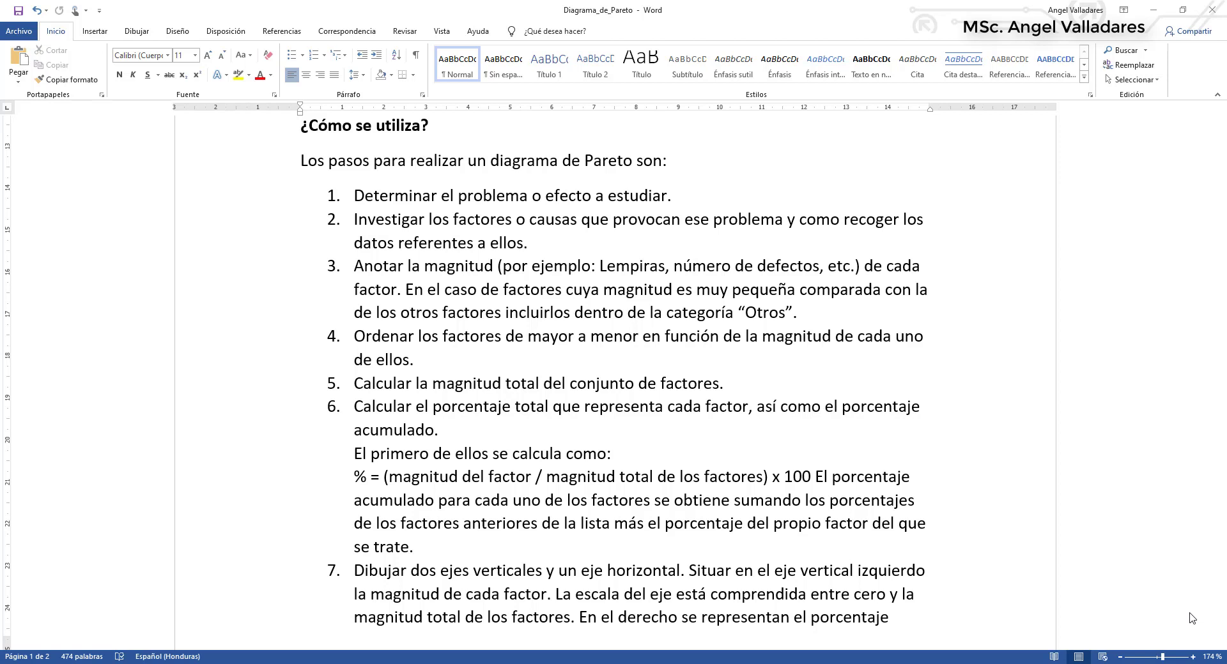
# - Read through the remaining Pareto diagram steps and the textile example down to its table of factors and defect counts
pyautogui.scroll(-4, 1191, 618)
pyautogui.scroll(-5, 1191, 619)
pyautogui.scroll(-3, 1191, 618)
pyautogui.scroll(-1, 1191, 618)
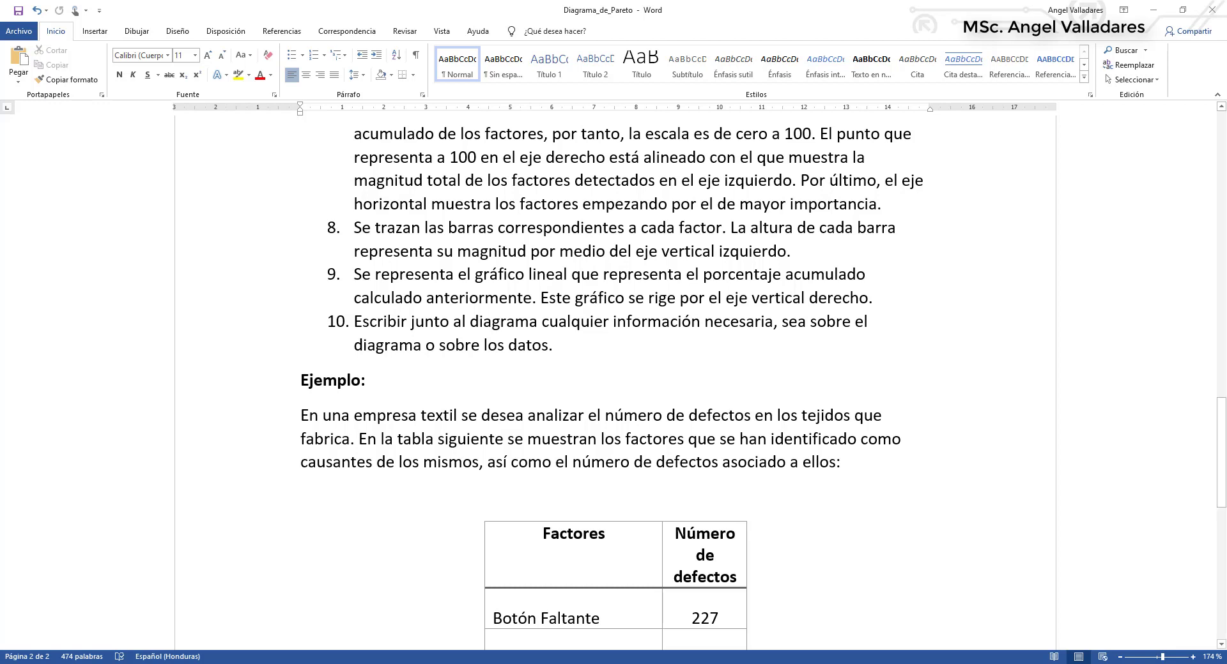
pyautogui.moveTo(1224, 467); pyautogui.dragTo(1225, 502)
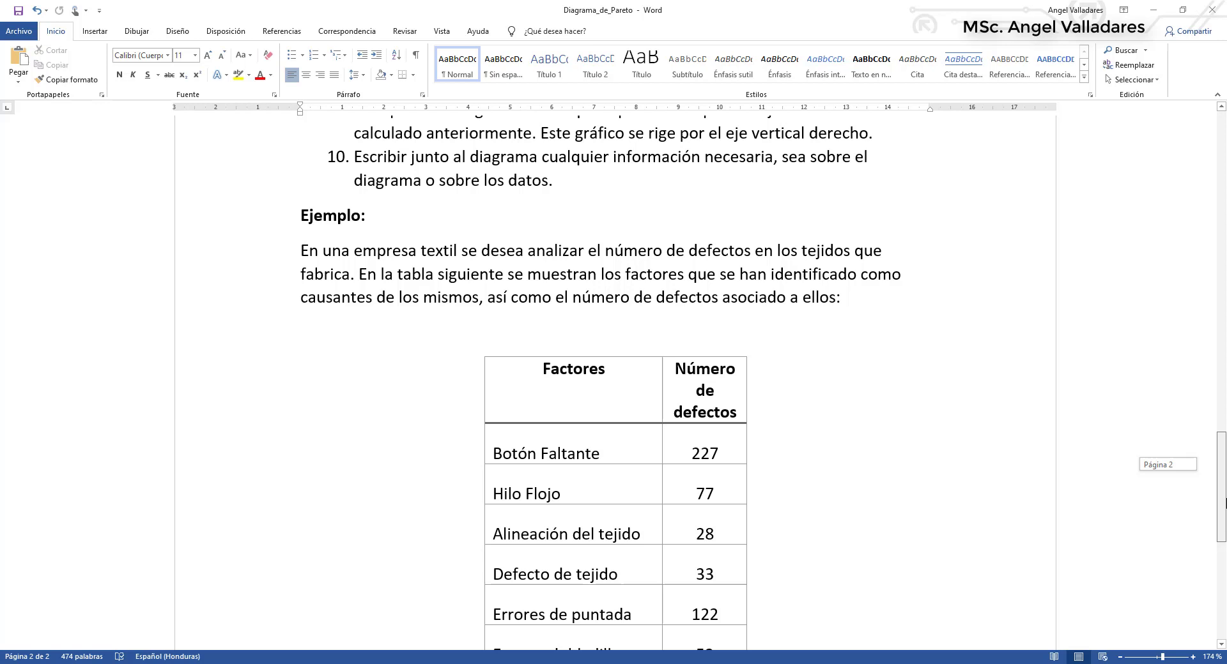
pyautogui.moveTo(1225, 503); pyautogui.dragTo(1224, 525)
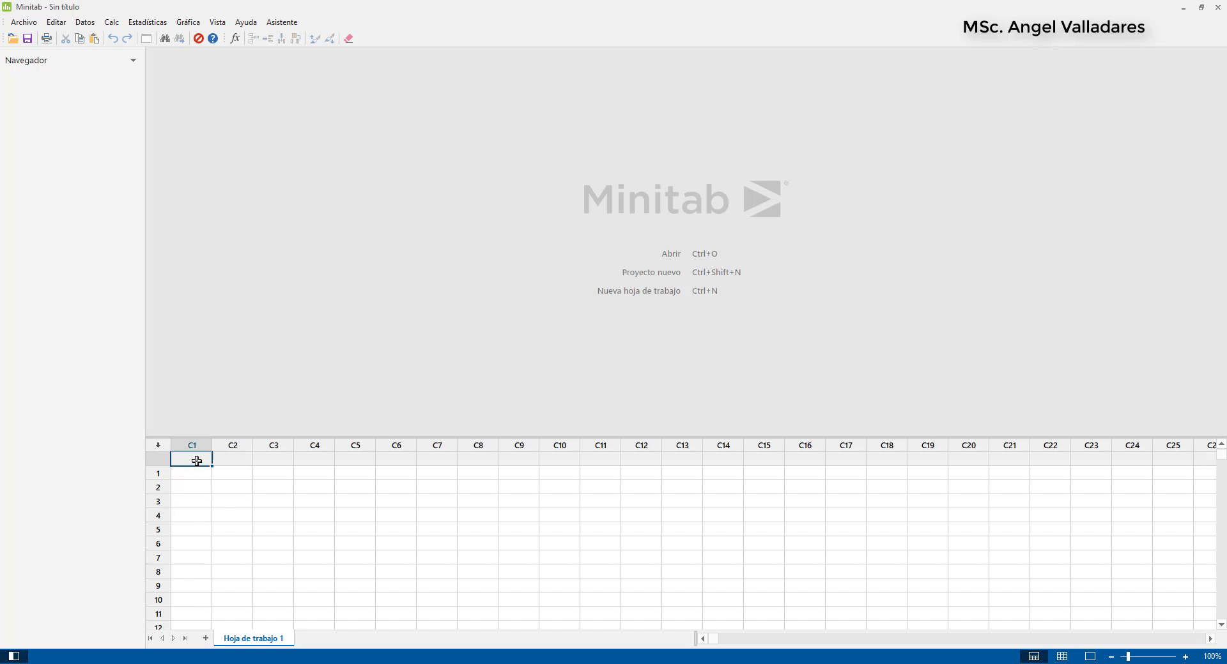
# - Name the first worksheet column Factores and the second column Defectos
pyautogui.write('Factores')
pyautogui.click(226, 460)
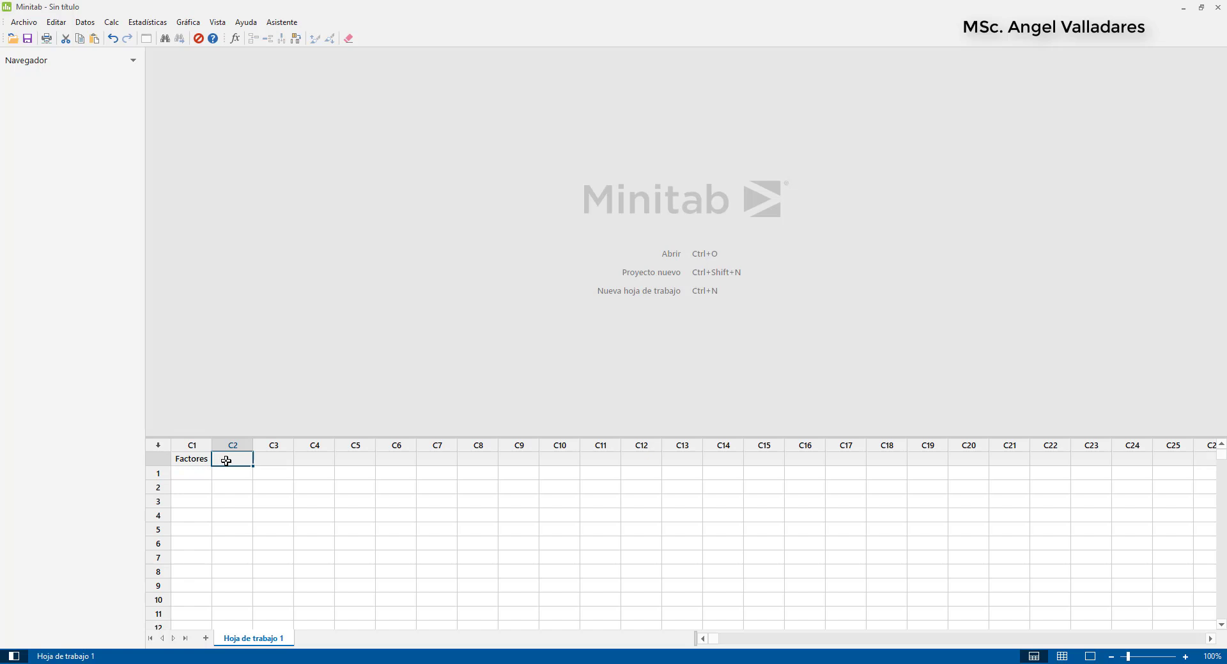
pyautogui.write('Defectos')
# - Copy the seven factor names from the Word table into the Factores column in Minitab, pasting them as a single column
pyautogui.click(200, 474)
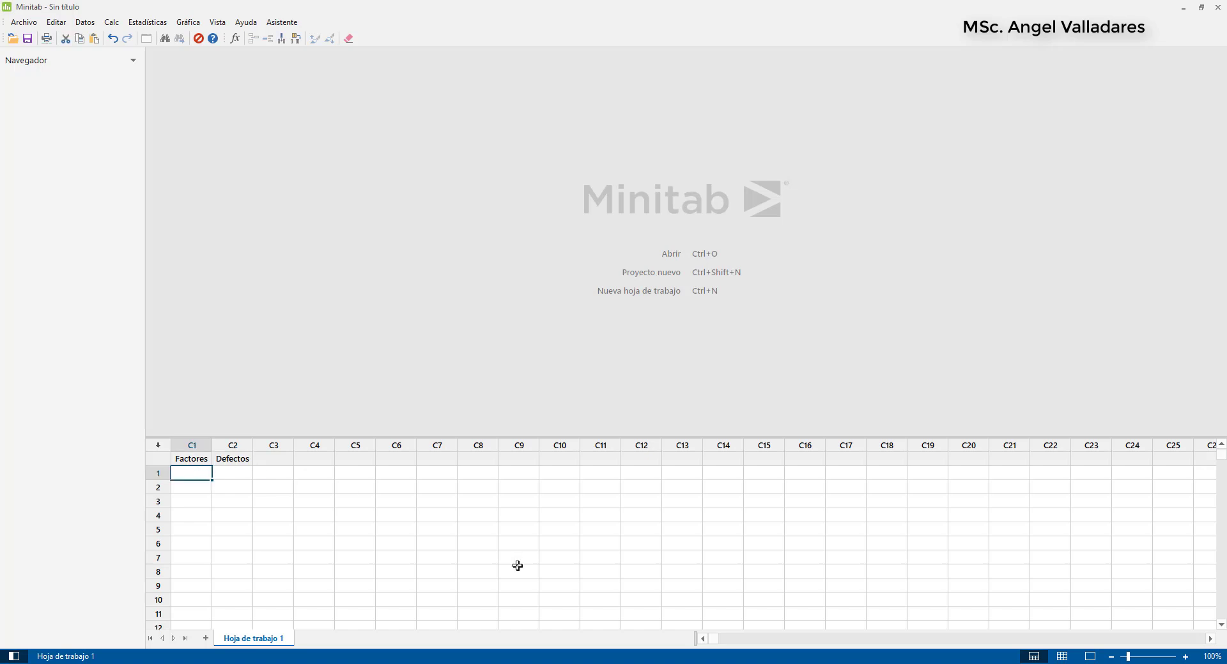
pyautogui.click(488, 663)
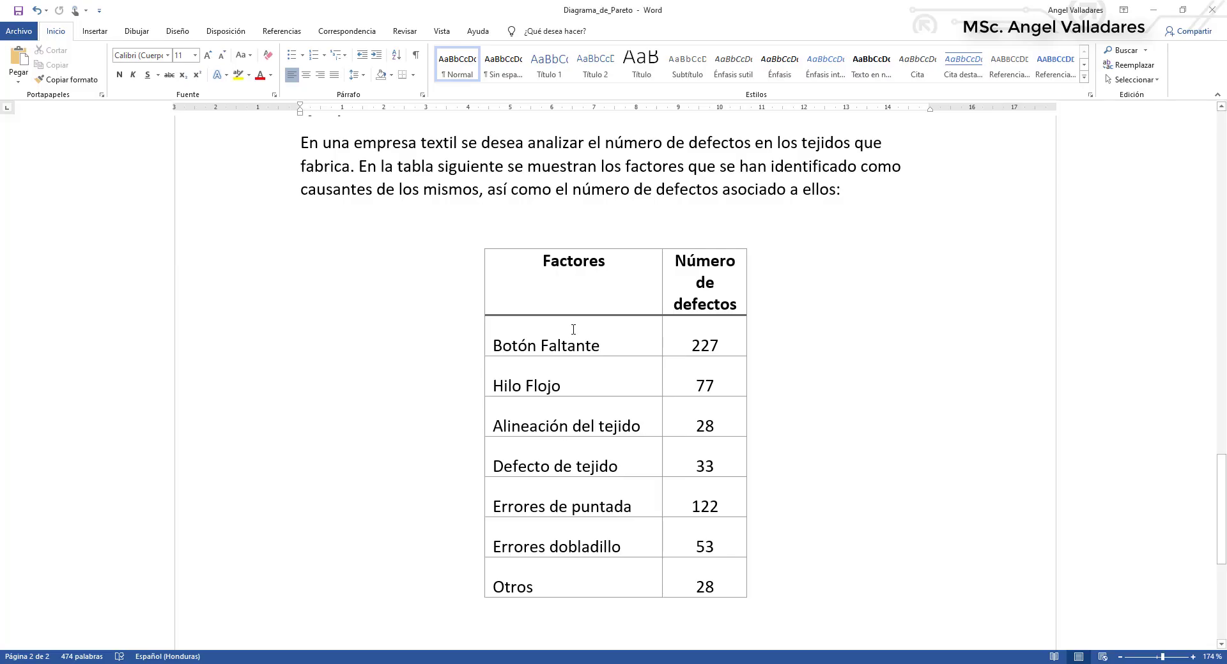
pyautogui.moveTo(495, 346); pyautogui.dragTo(583, 567)
pyautogui.hotkey('ctrl', 'c')
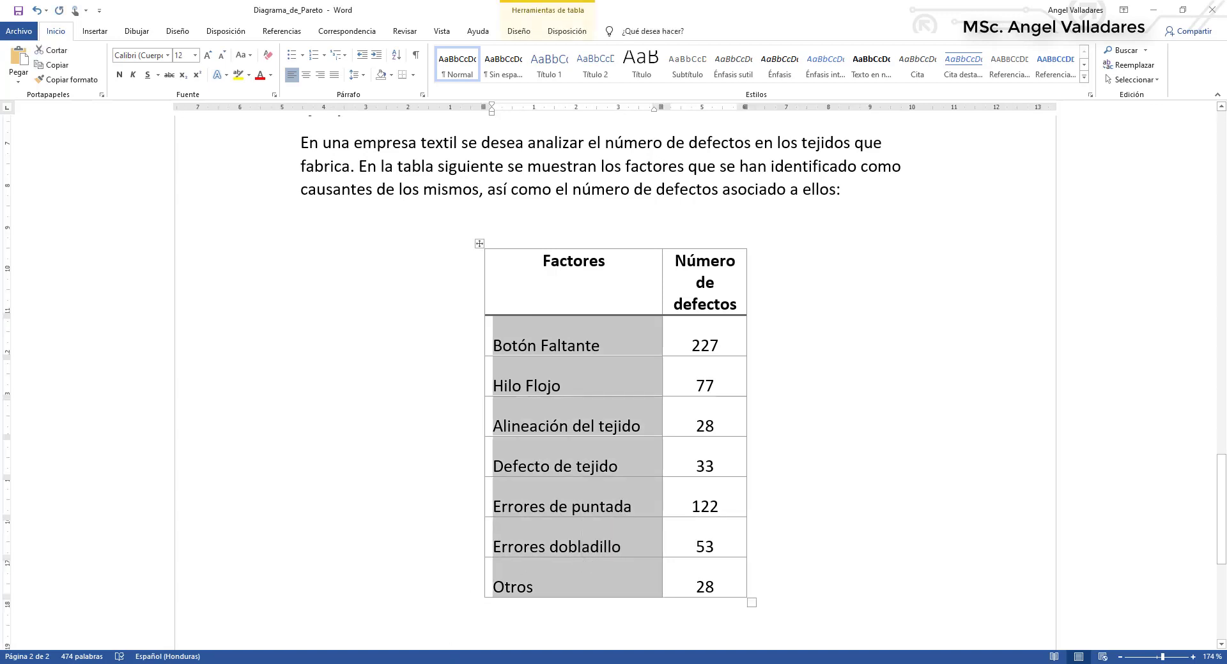
pyautogui.click(455, 662)
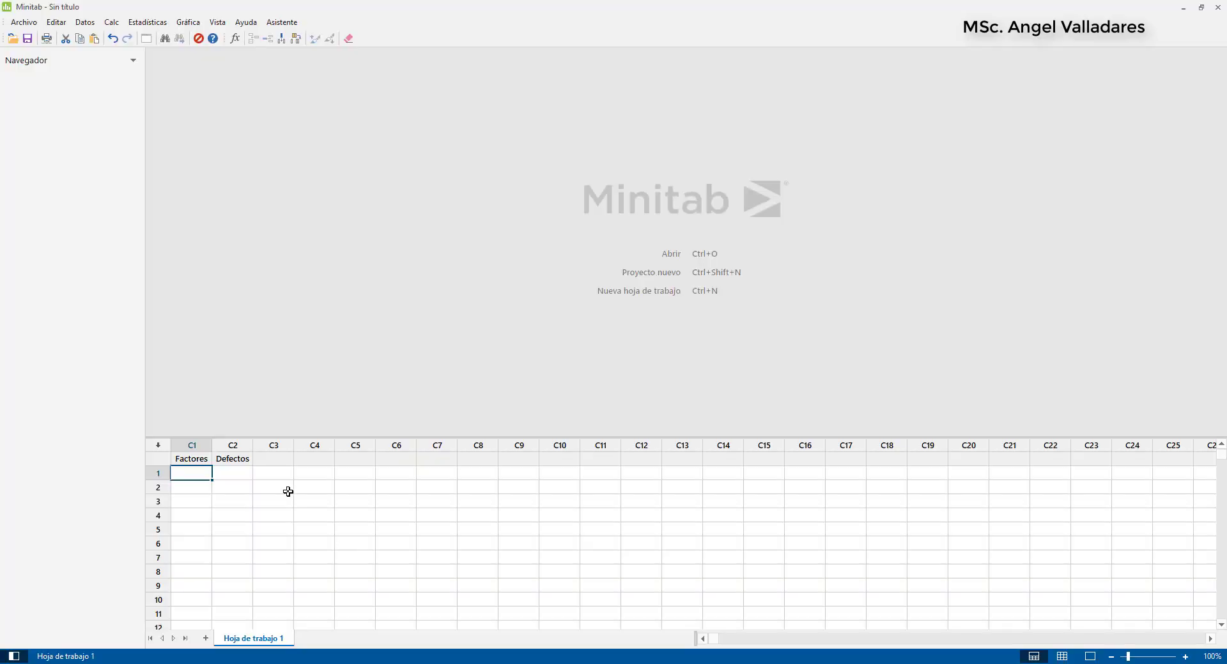
pyautogui.hotkey('ctrl', 'v')
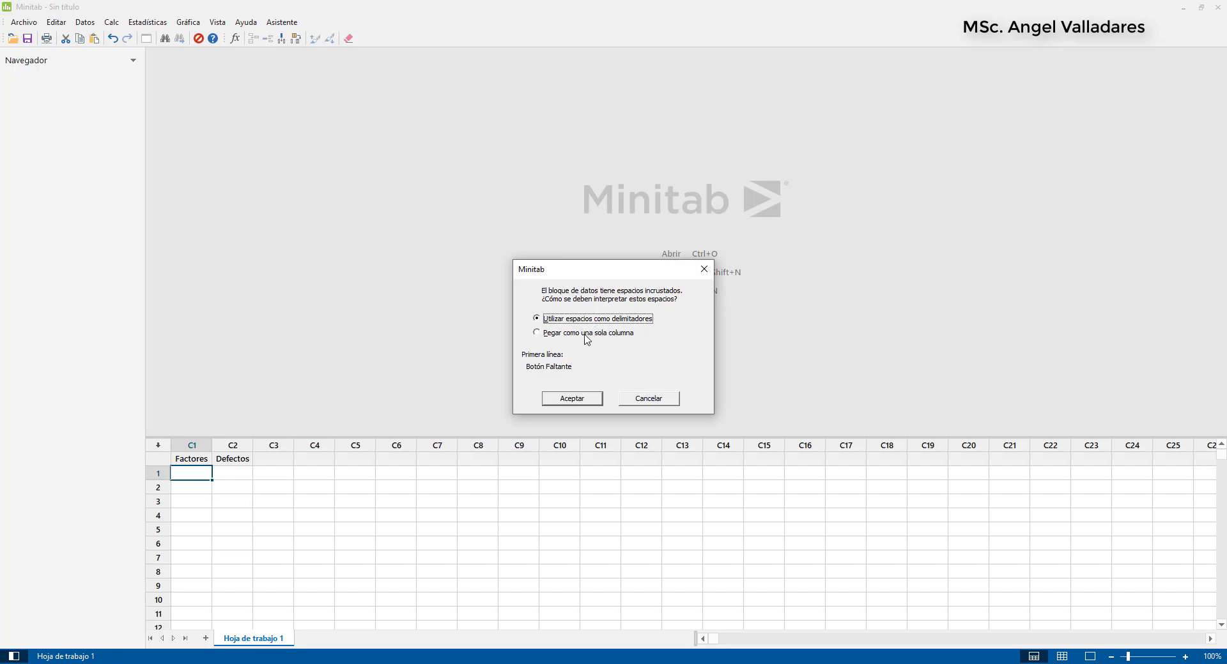
pyautogui.click(586, 336)
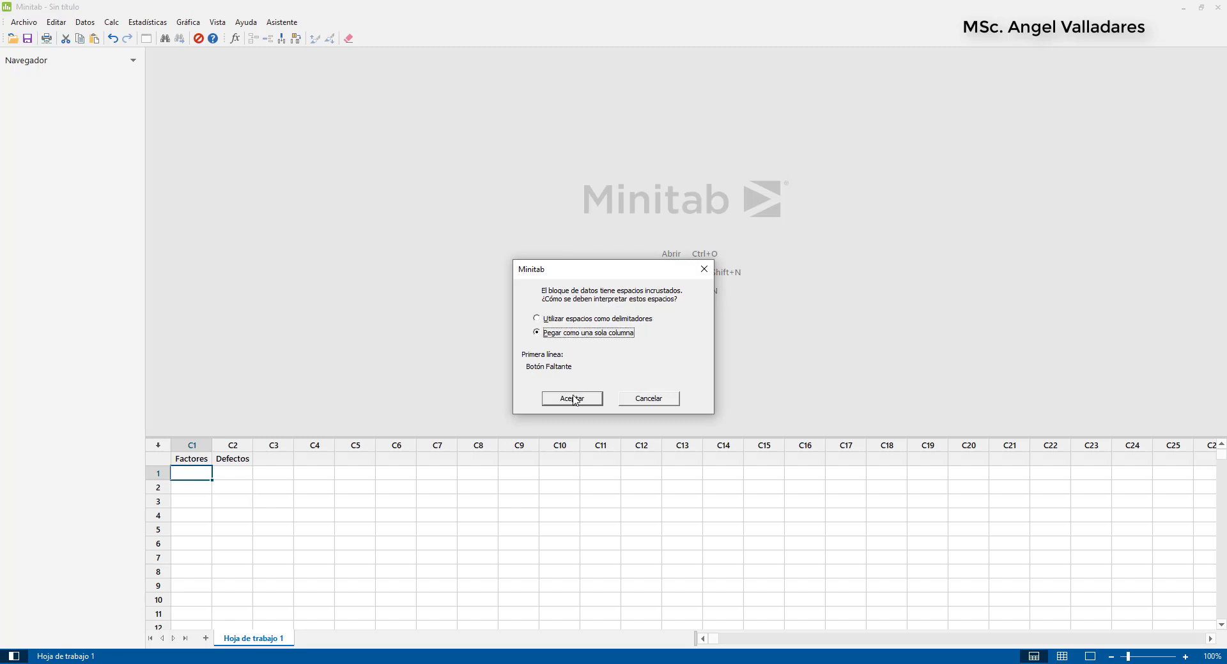
pyautogui.click(572, 398)
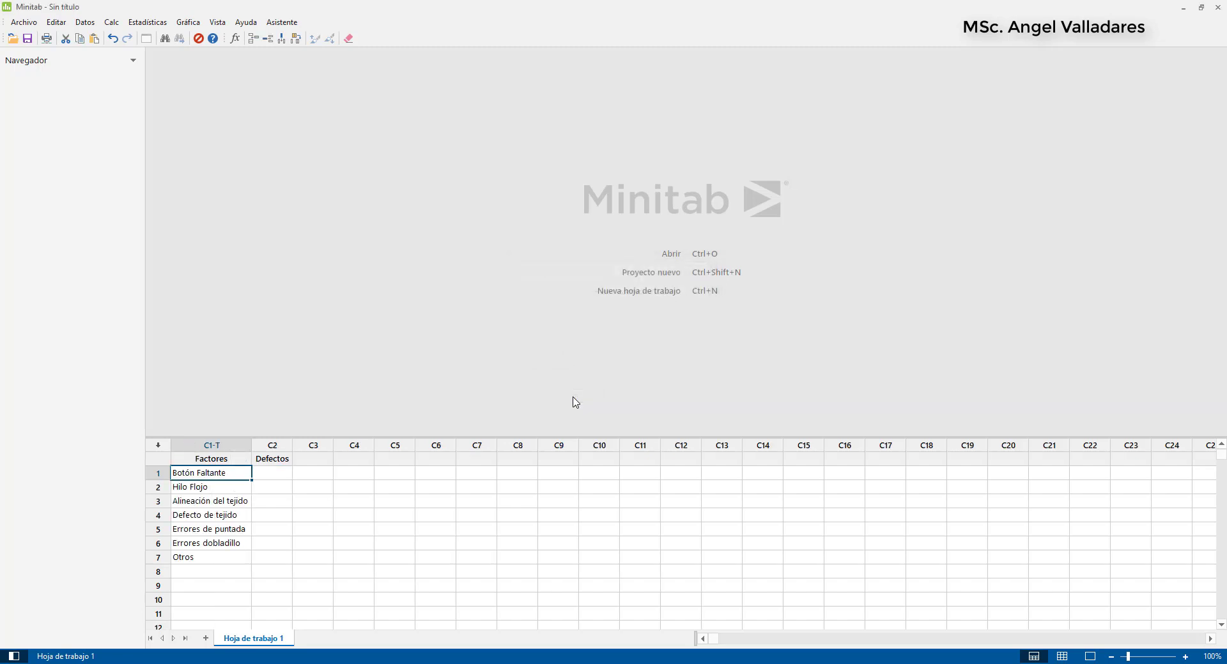
# - Copy the seven defect counts from the Word table into the Defectos column in Minitab, starting at row 1
pyautogui.click(275, 475)
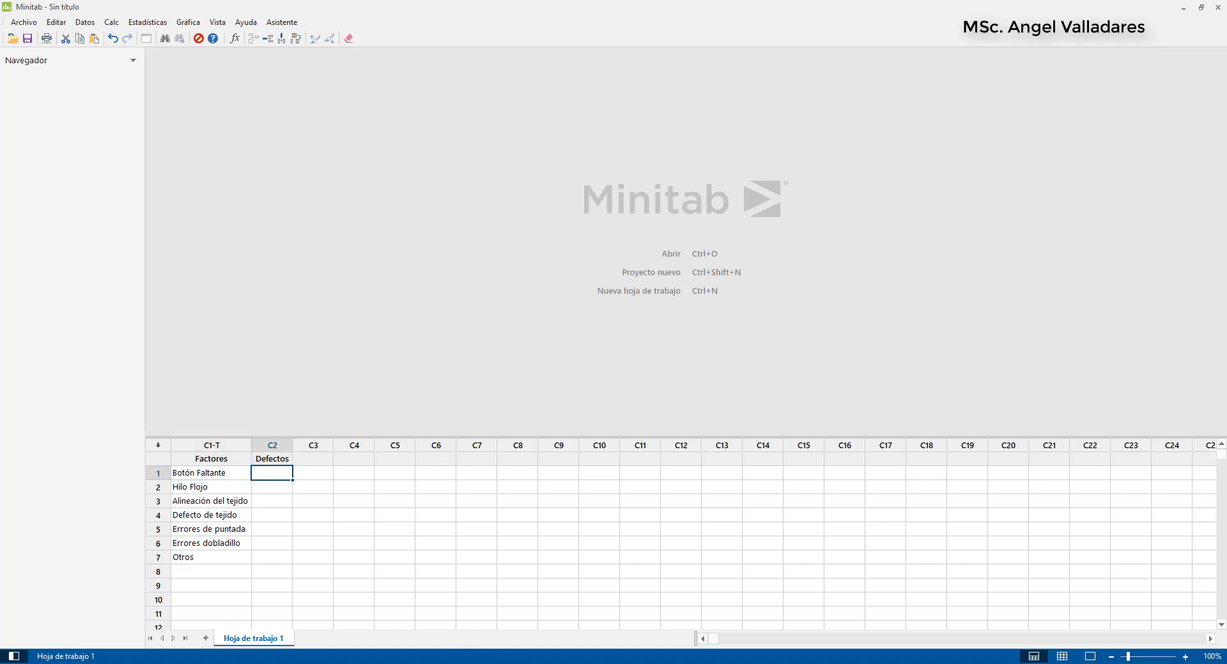
pyautogui.click(487, 663)
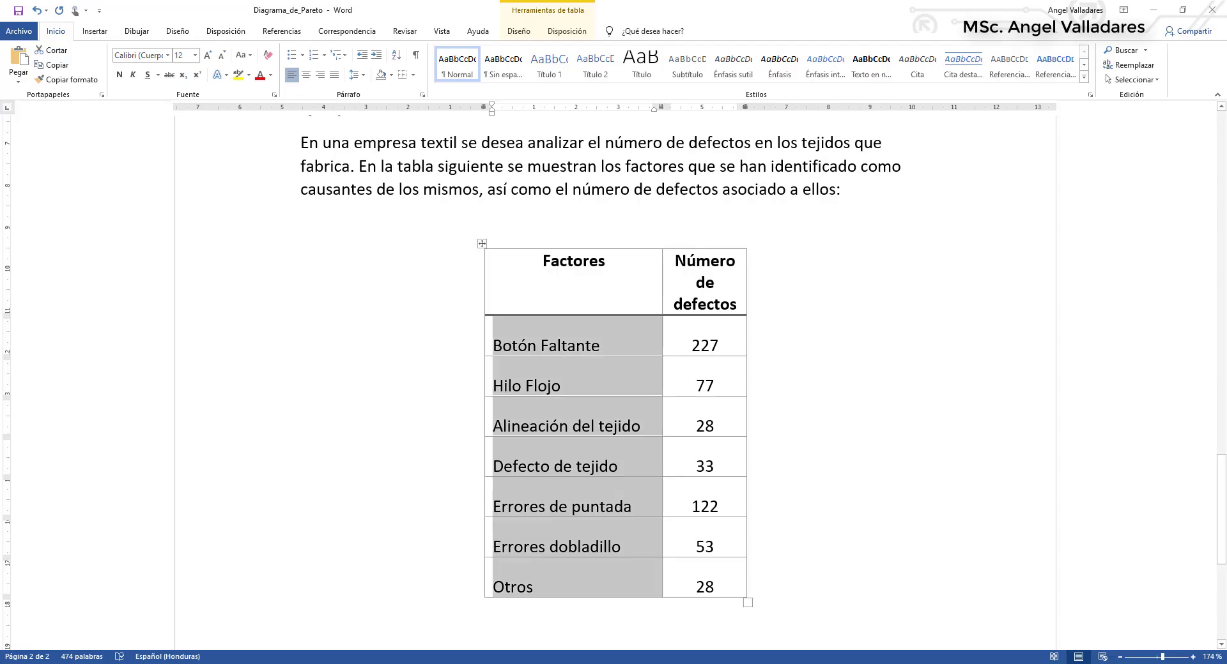
pyautogui.click(698, 337)
pyautogui.moveTo(691, 338); pyautogui.dragTo(704, 573)
pyautogui.hotkey('ctrl', 'c')
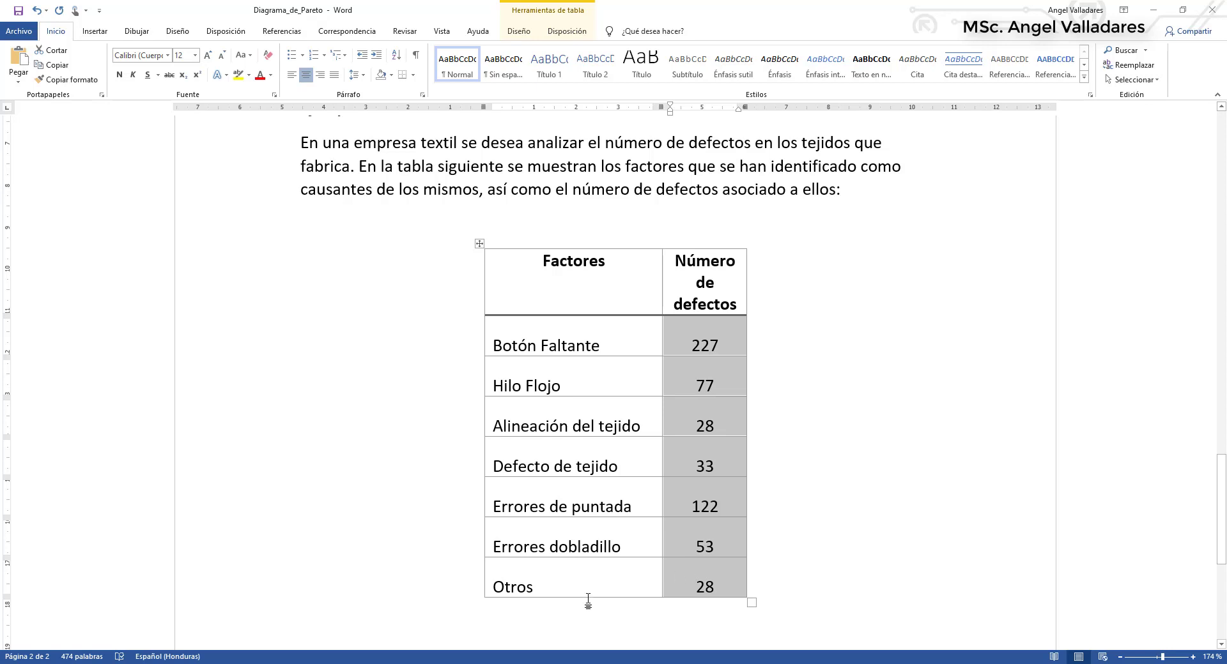
pyautogui.click(473, 663)
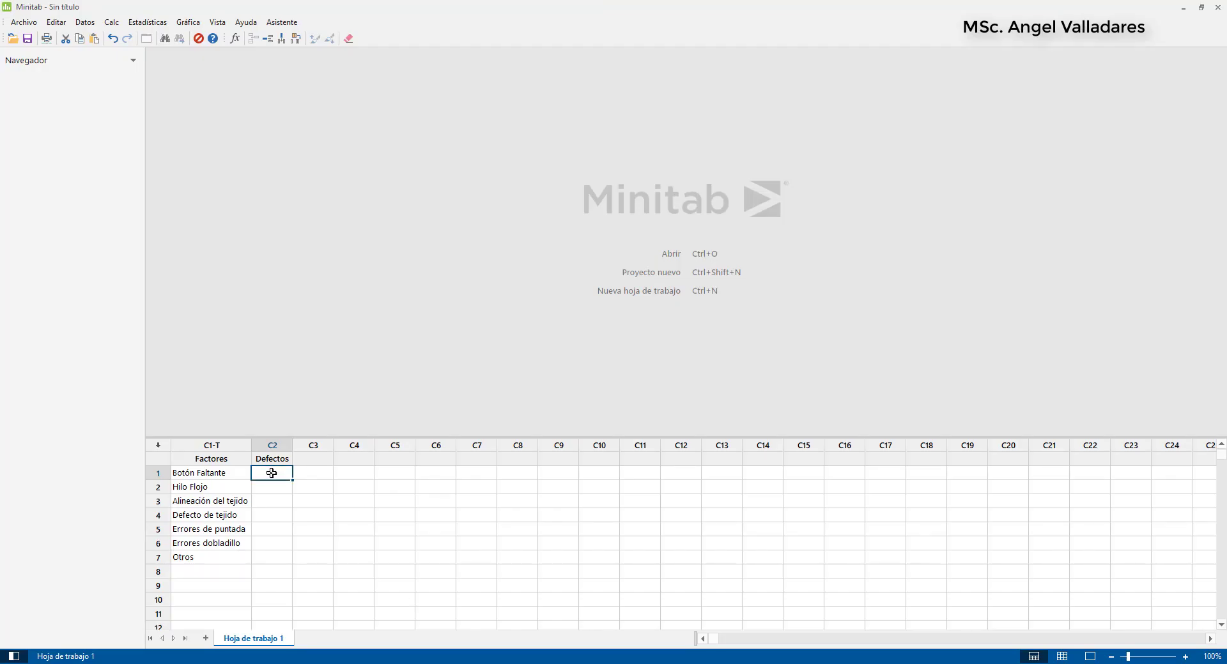
pyautogui.hotkey('ctrl', 'v')
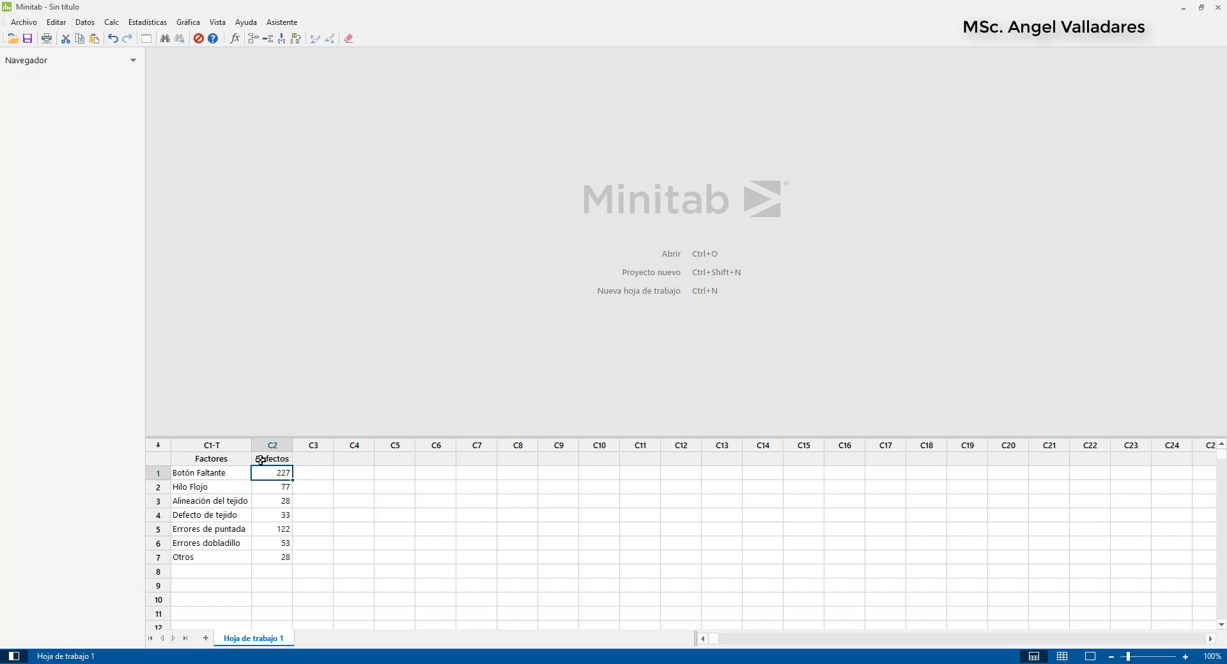
# - Create a Pareto chart with Factores as the attribute data and Defectos as the frequencies, combining remaining defects after 95 percent
pyautogui.click(148, 25)
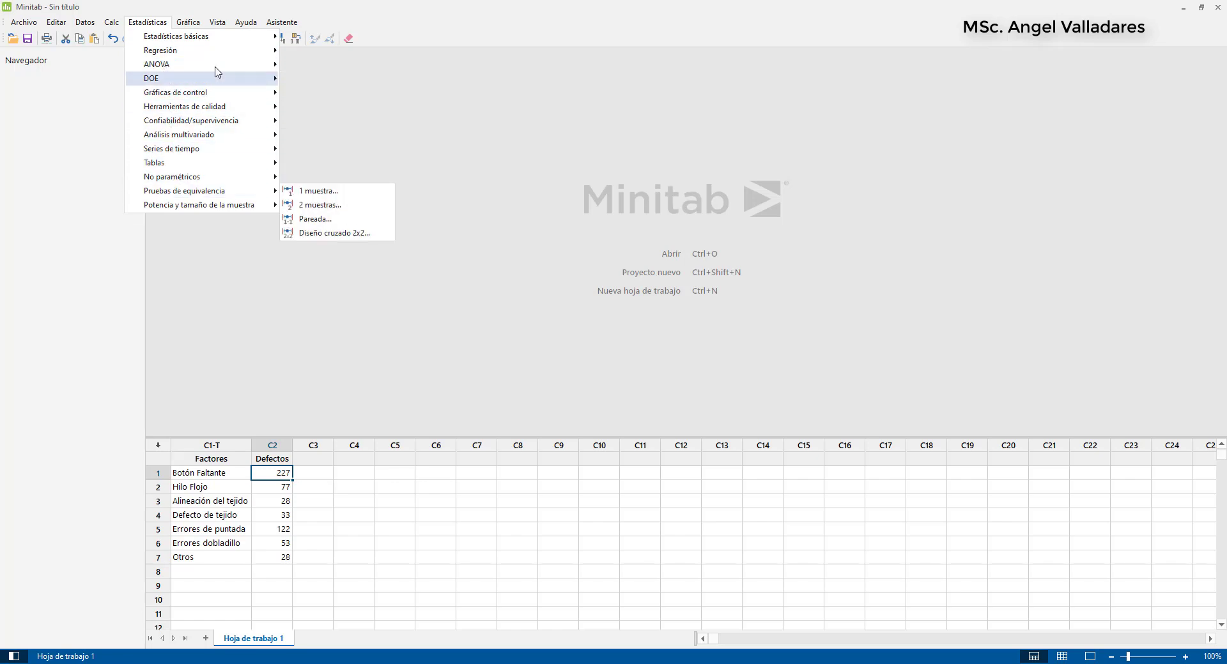
pyautogui.moveTo(231, 42)
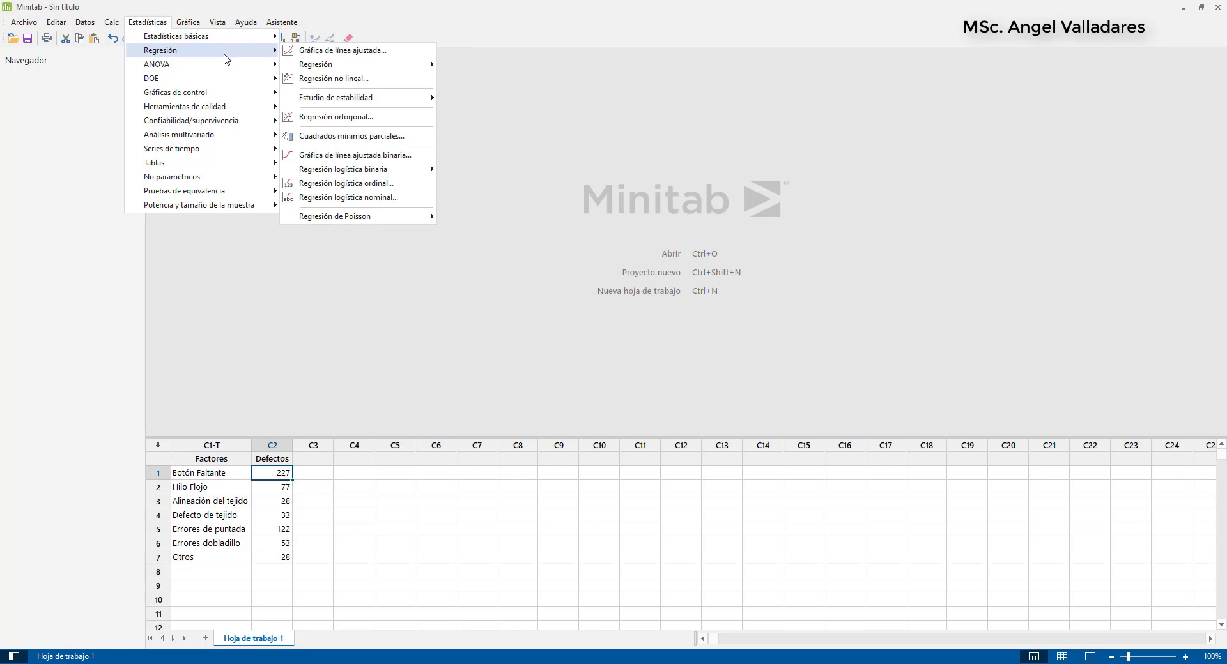
pyautogui.moveTo(223, 93)
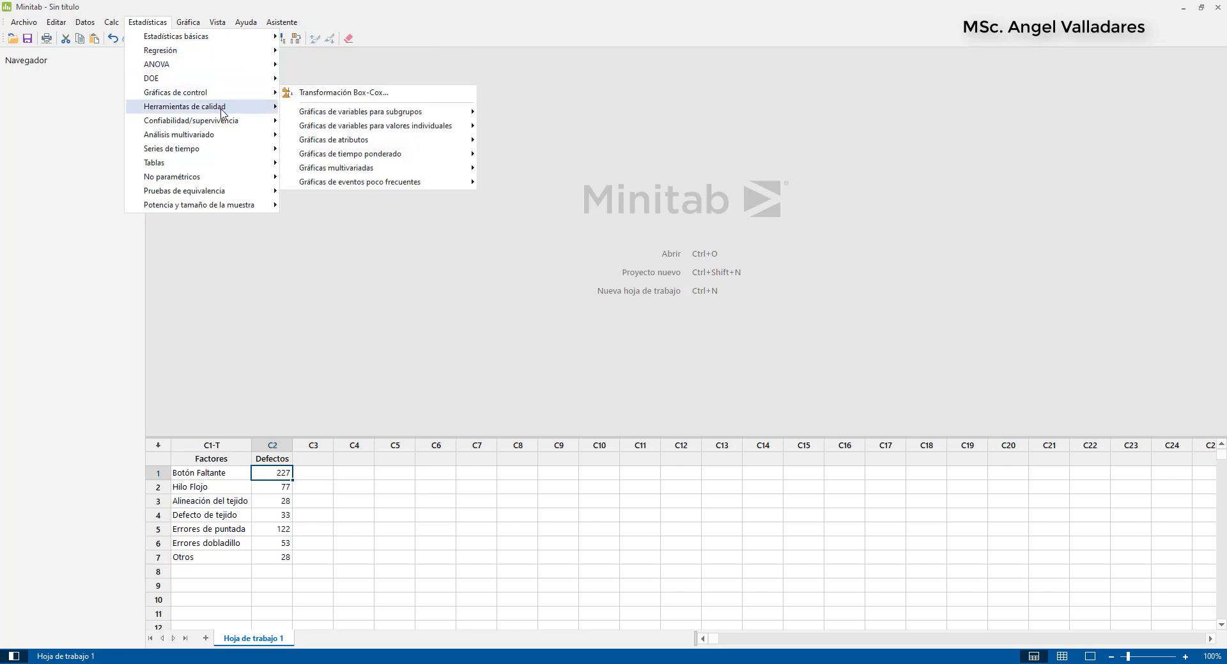
pyautogui.moveTo(223, 113)
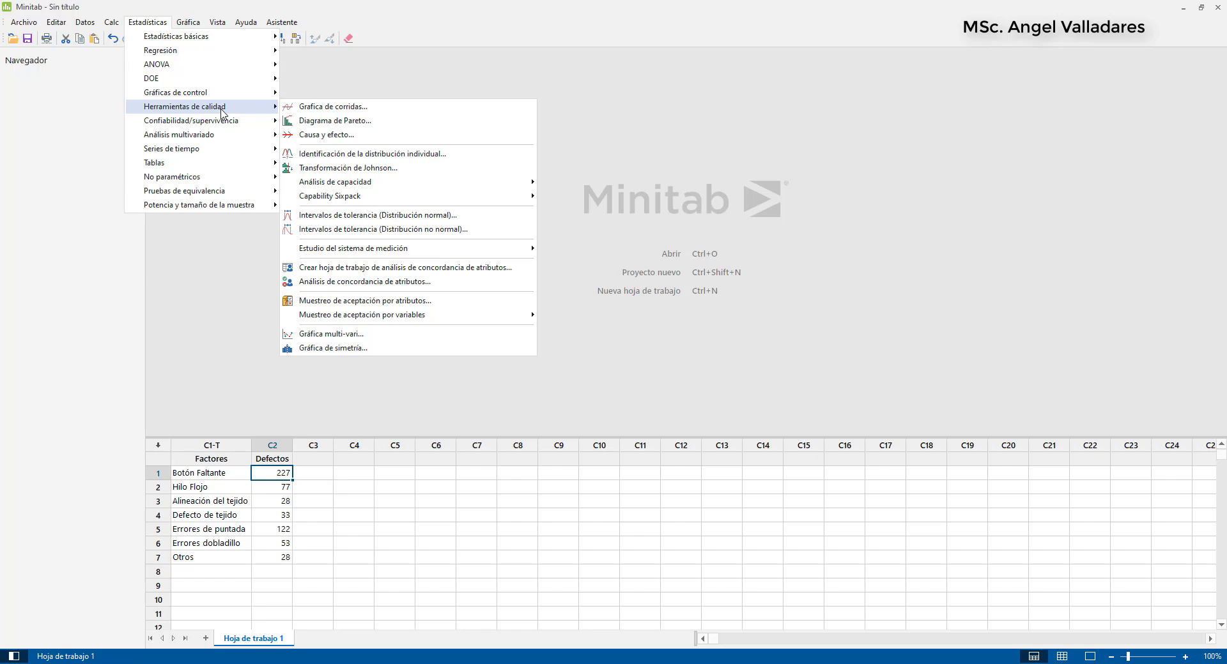
pyautogui.click(322, 121)
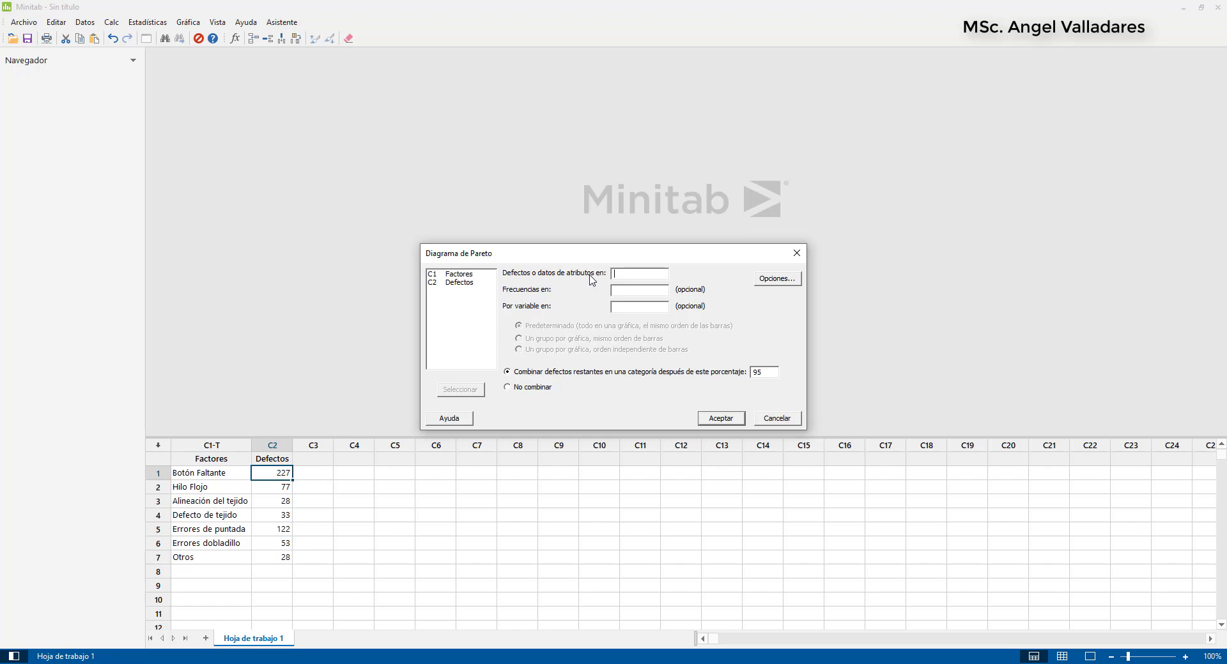
pyautogui.click(460, 275)
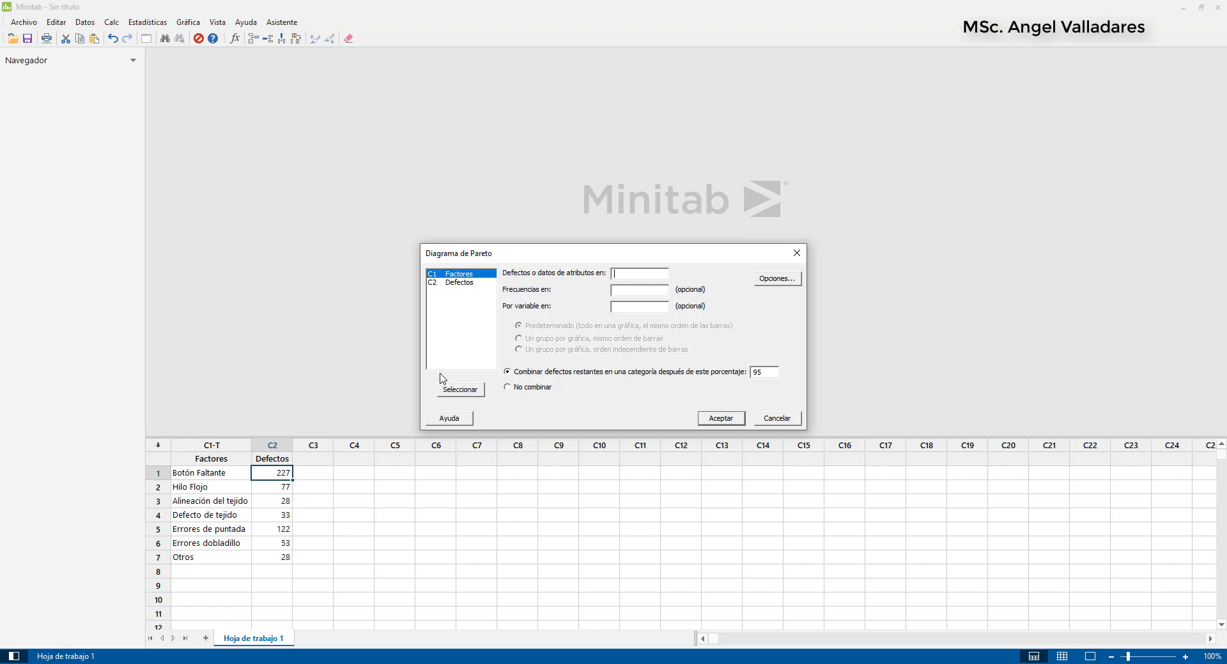
pyautogui.click(467, 393)
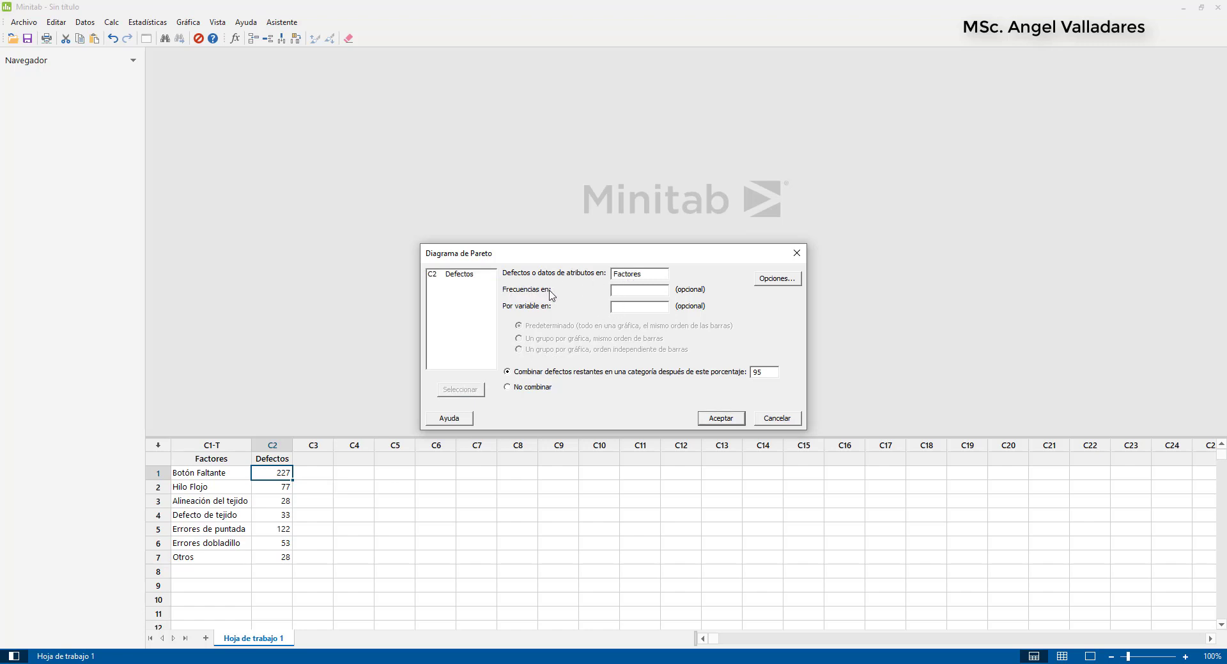
pyautogui.click(465, 275)
pyautogui.click(628, 289)
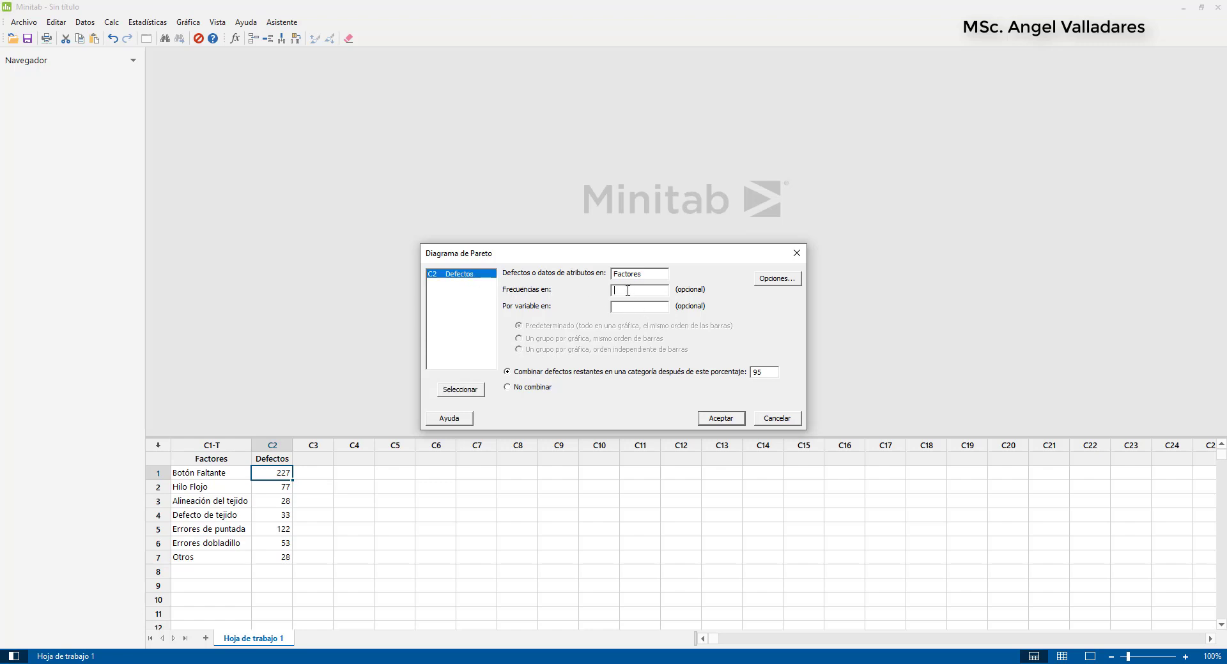
pyautogui.click(450, 394)
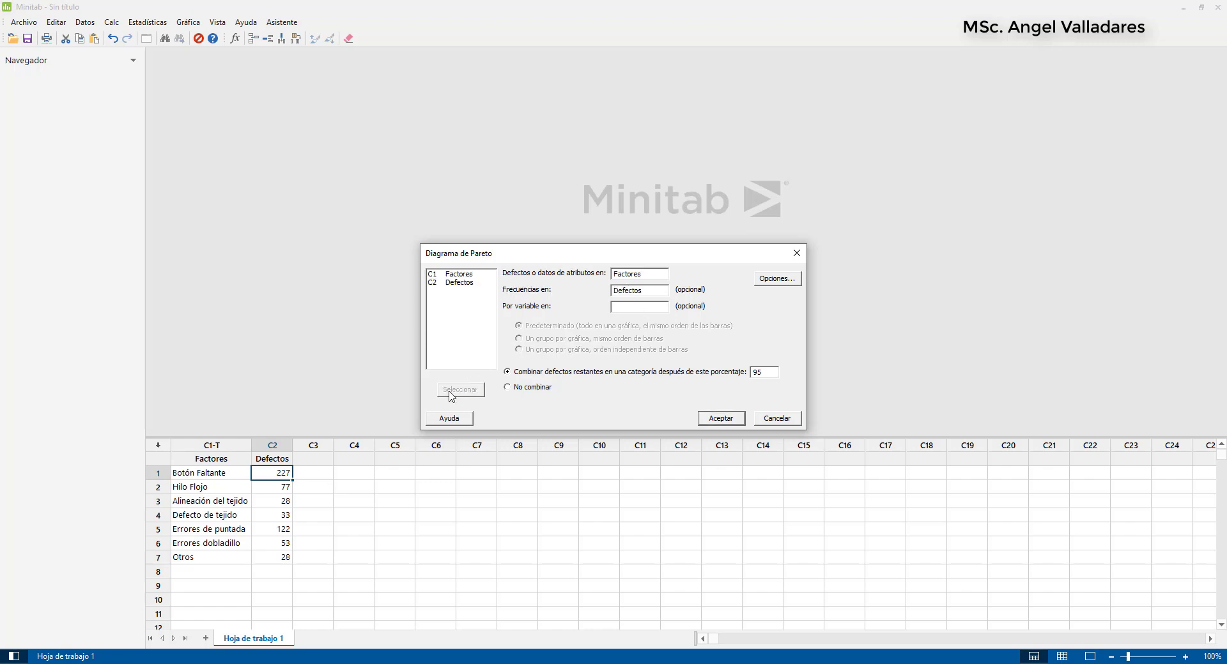
pyautogui.click(729, 423)
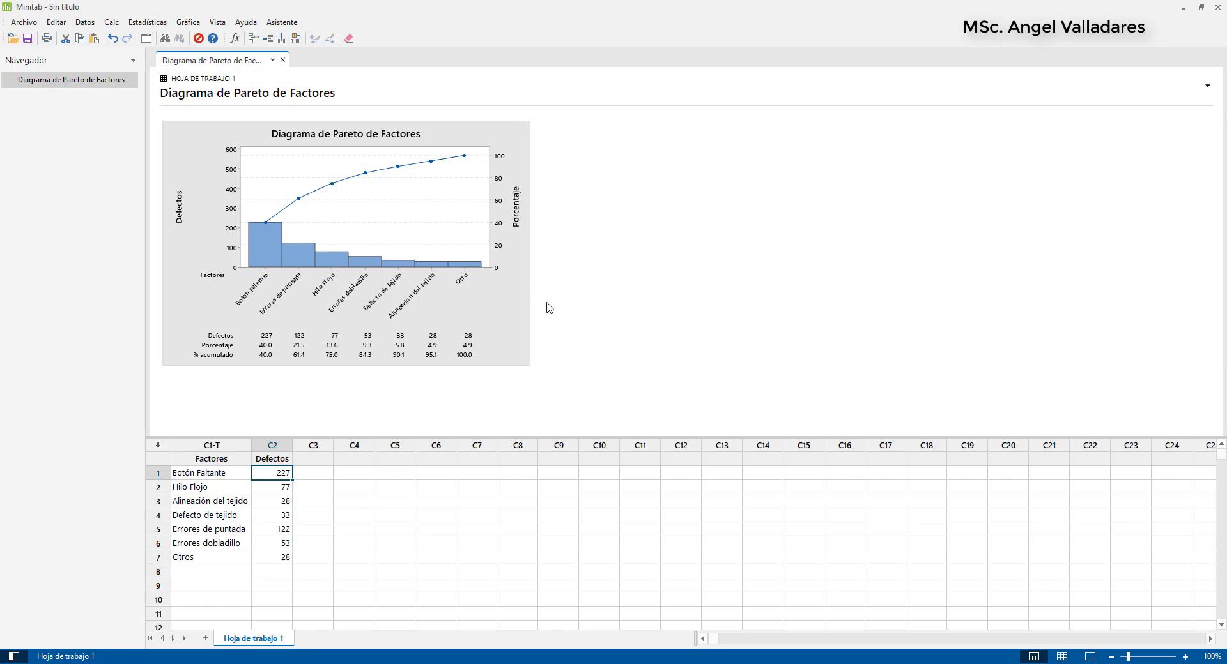
# - Examine the Pareto chart enlarged, including its bars, cumulative line and the table of counts and percentages
pyautogui.scroll(-1, 563, 243)
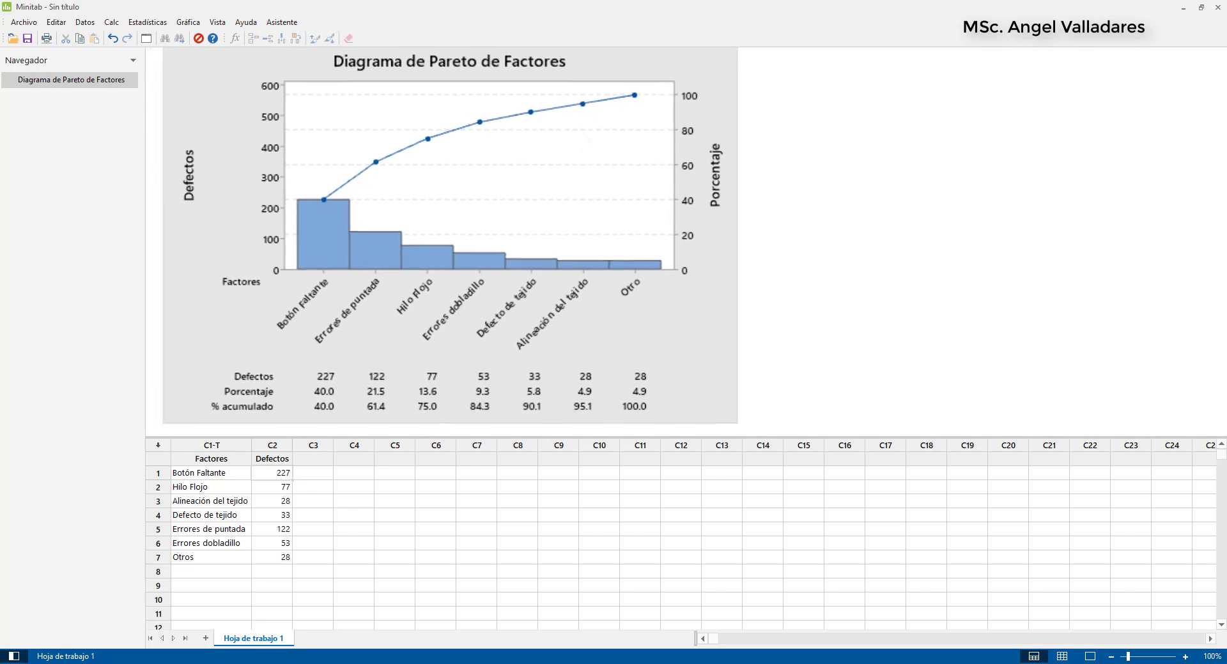
pyautogui.scroll(1, 560, 319)
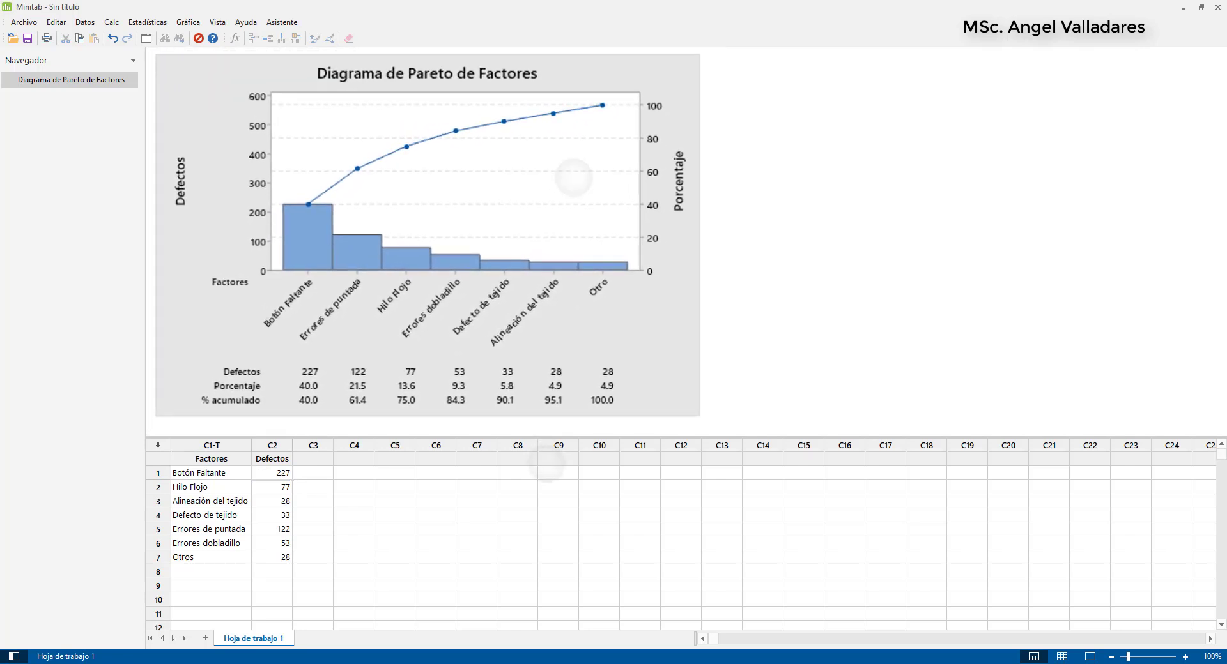
pyautogui.scroll(1, 565, 216)
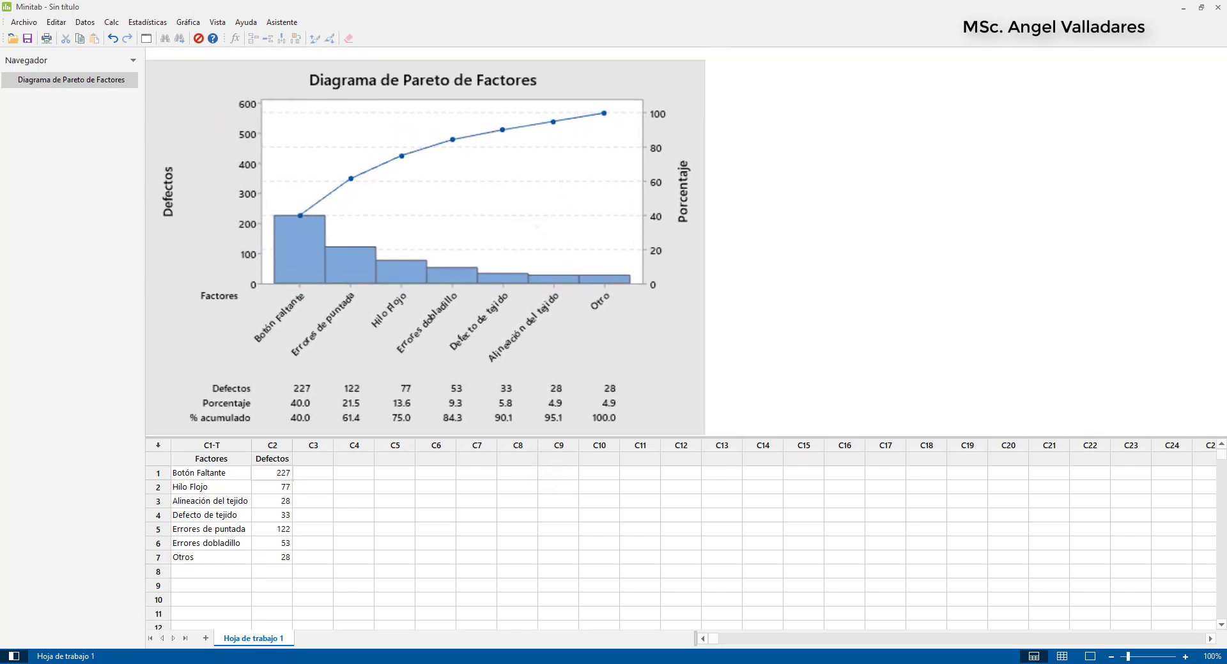
pyautogui.scroll(-1, 566, 215)
pyautogui.moveTo(565, 215); pyautogui.dragTo(573, 212)
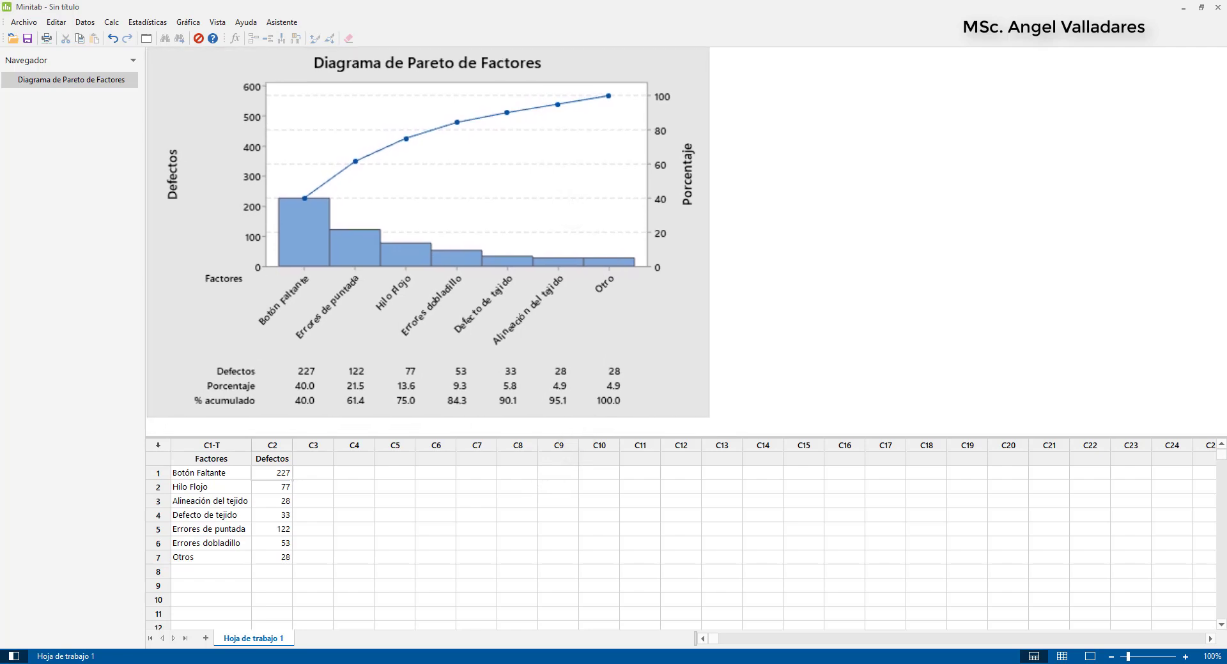
pyautogui.scroll(2, 615, 252)
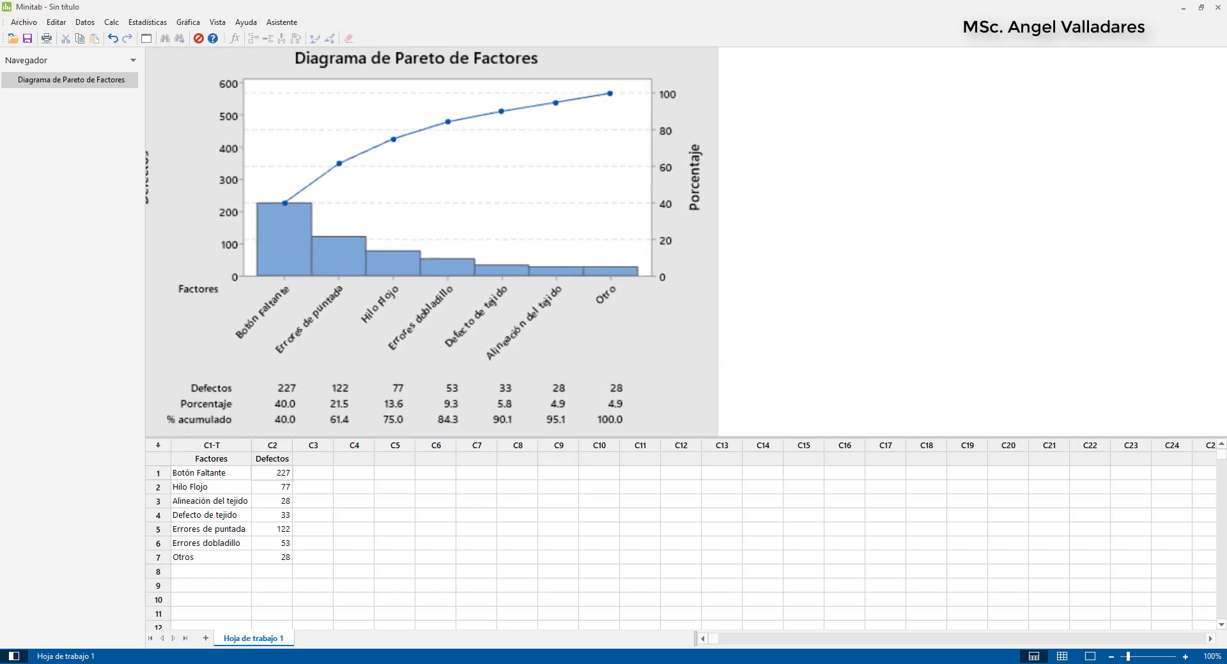
pyautogui.moveTo(614, 342); pyautogui.dragTo(630, 343)
pyautogui.moveTo(618, 237); pyautogui.dragTo(629, 238)
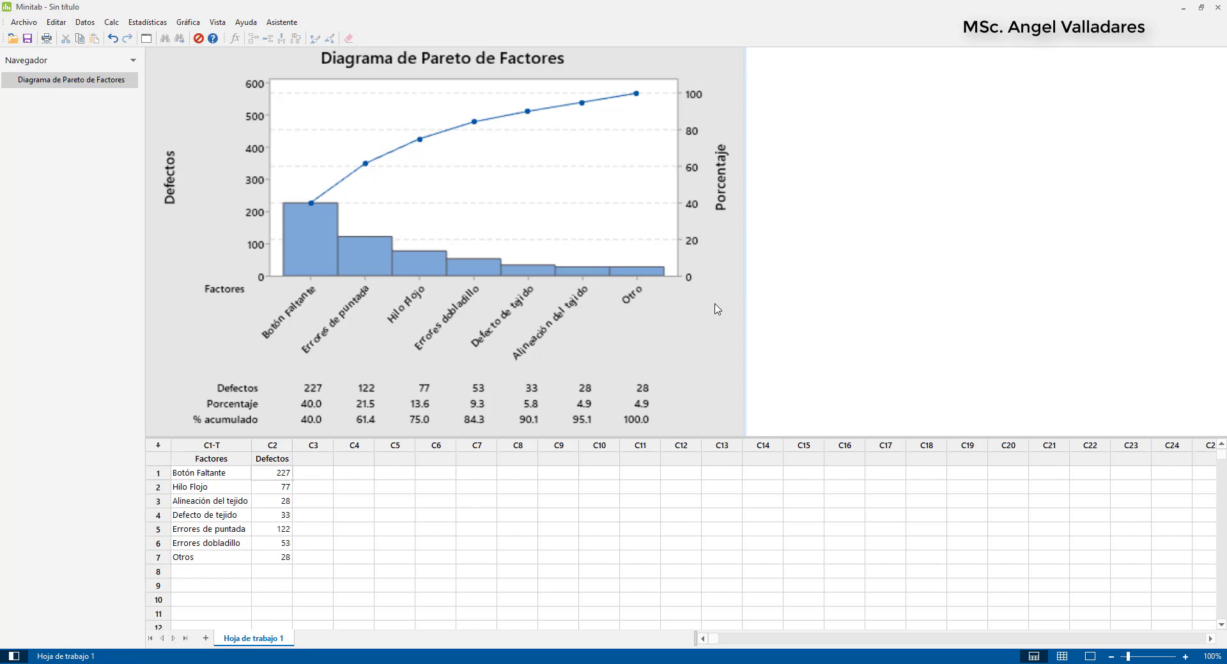
# - Copy the Pareto chart into the Word document as a picture below the defects table and return to Minitab
pyautogui.rightClick(691, 310)
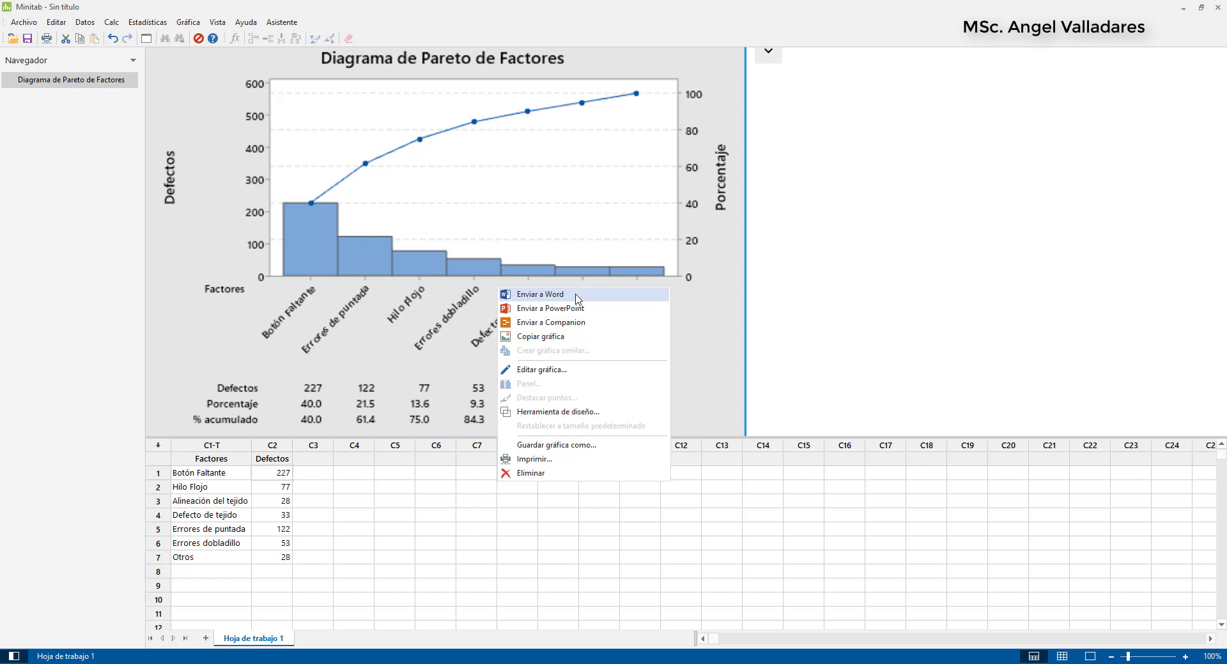
pyautogui.click(567, 341)
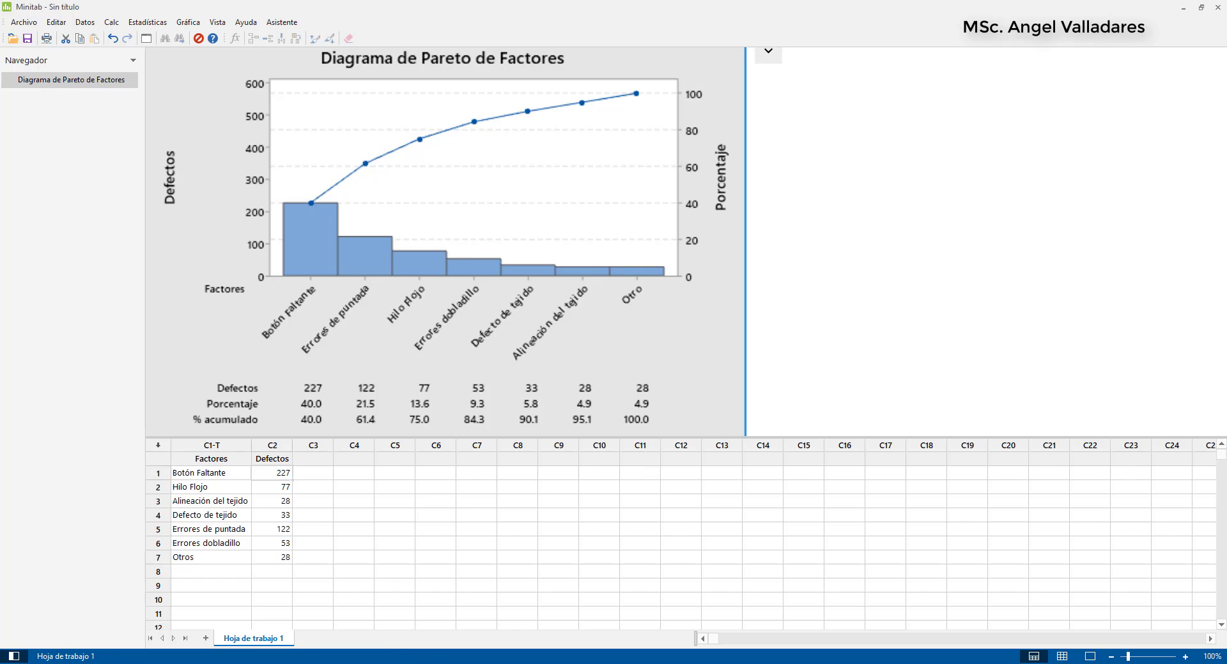
pyautogui.click(486, 661)
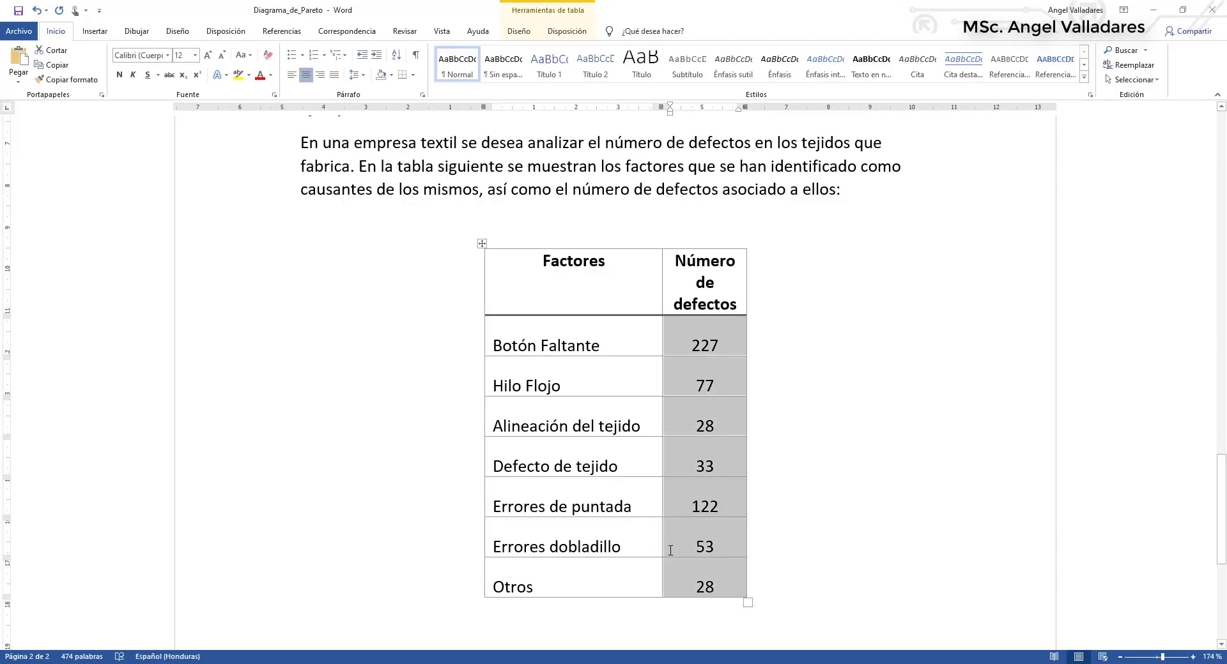
pyautogui.click(822, 489)
pyautogui.press('Down')
pyautogui.press('Down')
pyautogui.press('Down')
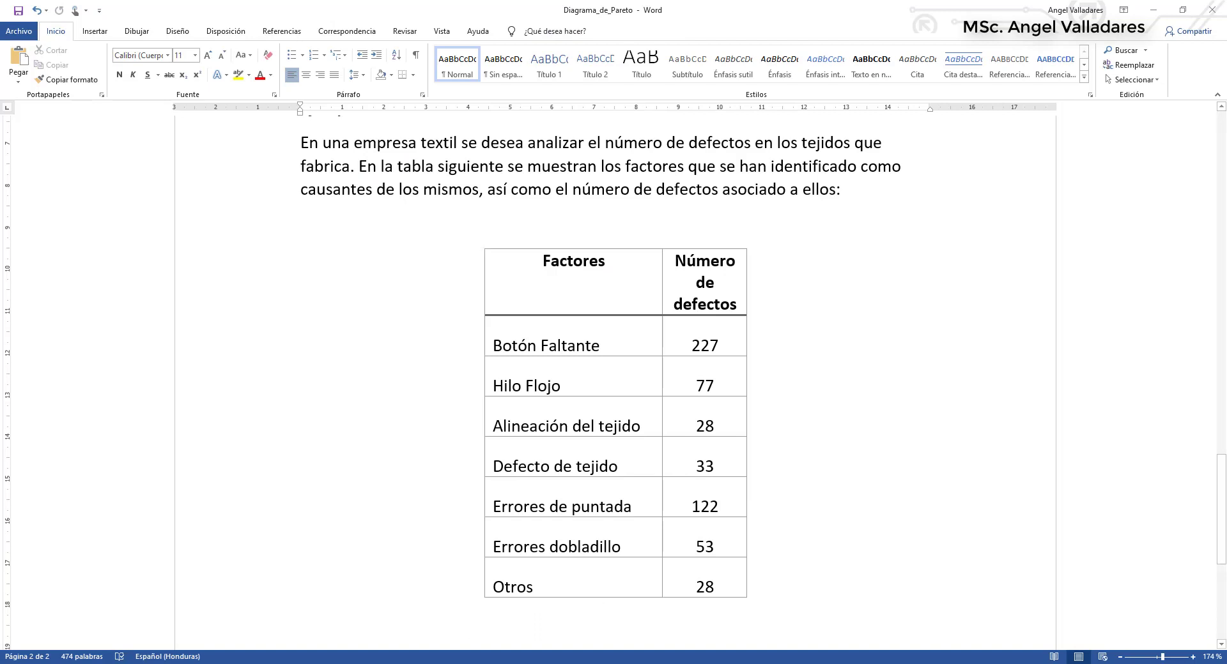
pyautogui.rightClick(311, 614)
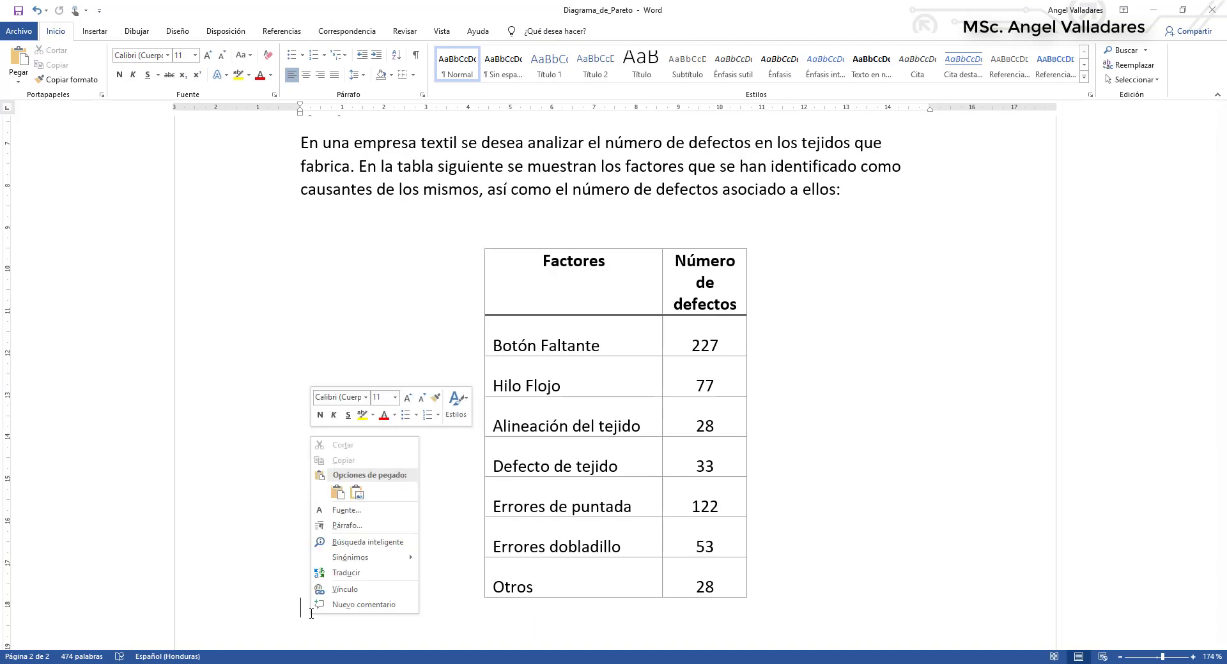
pyautogui.click(358, 493)
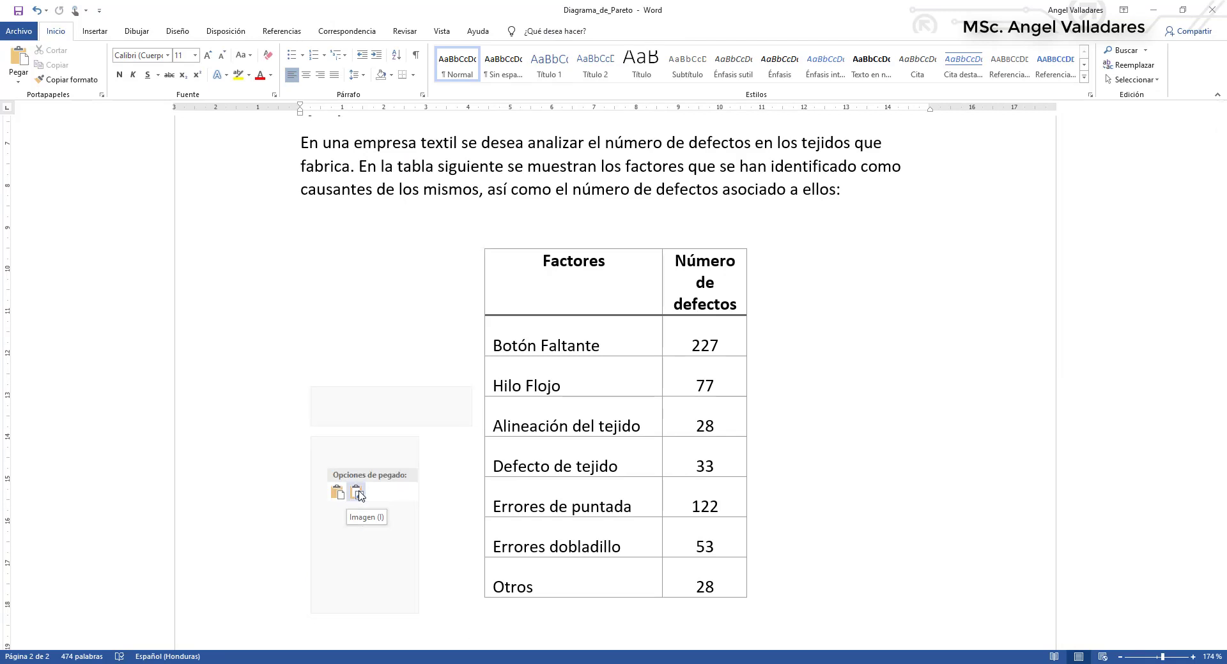
pyautogui.moveTo(1224, 384); pyautogui.dragTo(1225, 522)
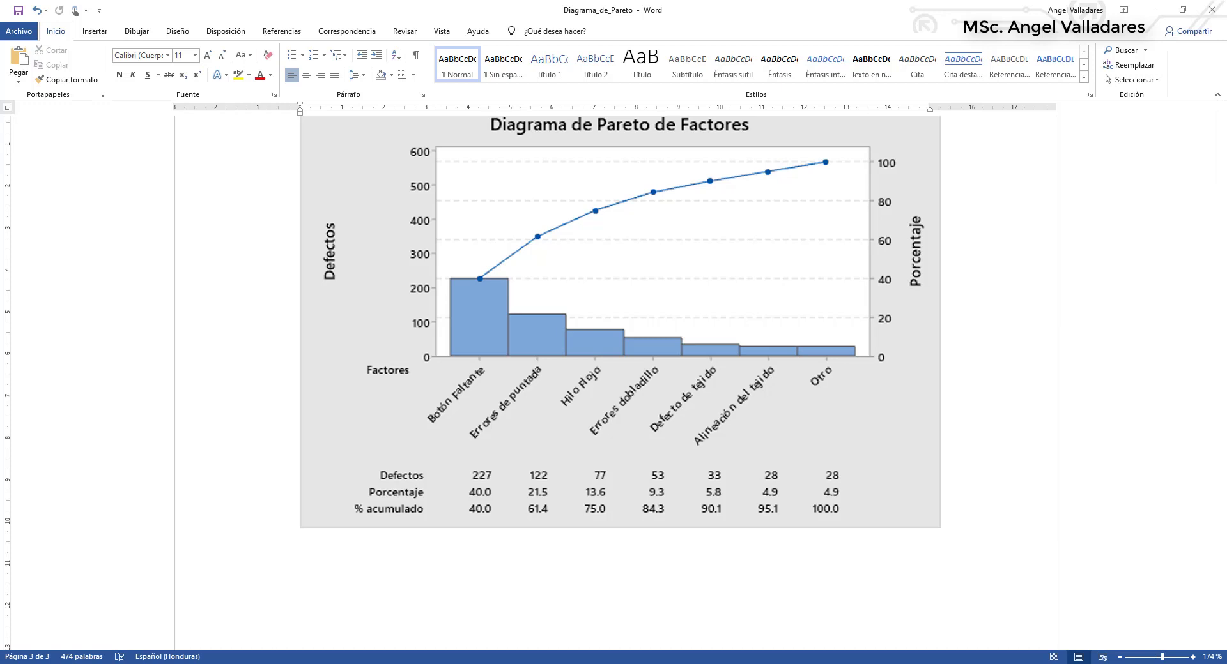
pyautogui.hotkey('alt', 'Tab')
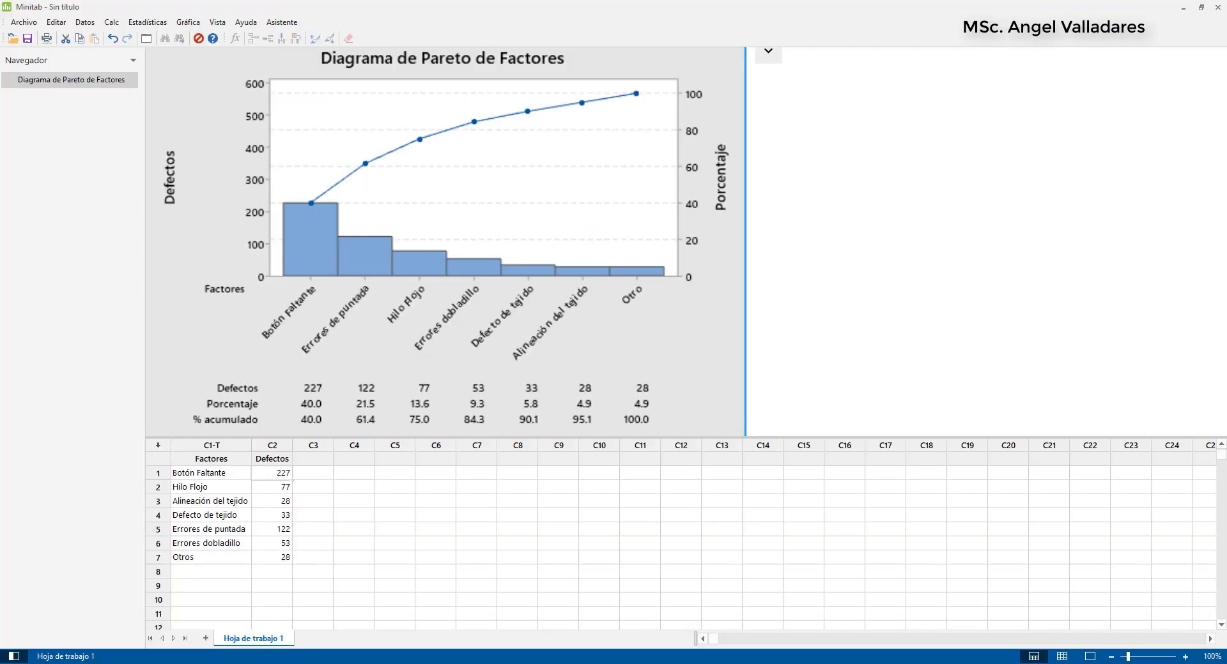